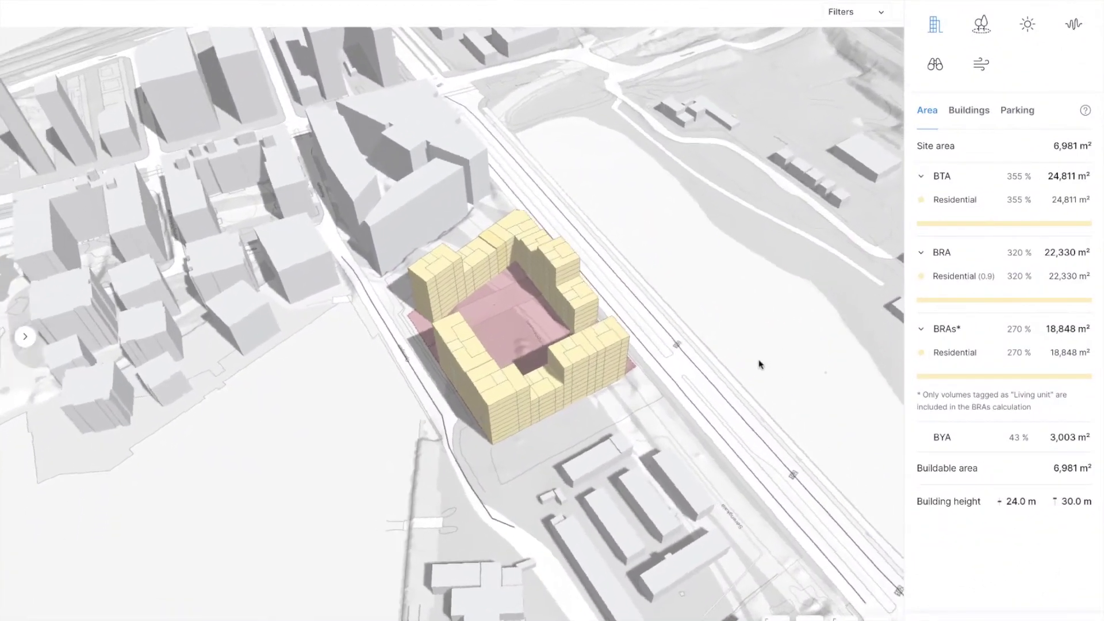
Orbit around the yellow courtyard block to see its other side, with the Area summary shown
right_click_drag(759, 364, 504, 358)
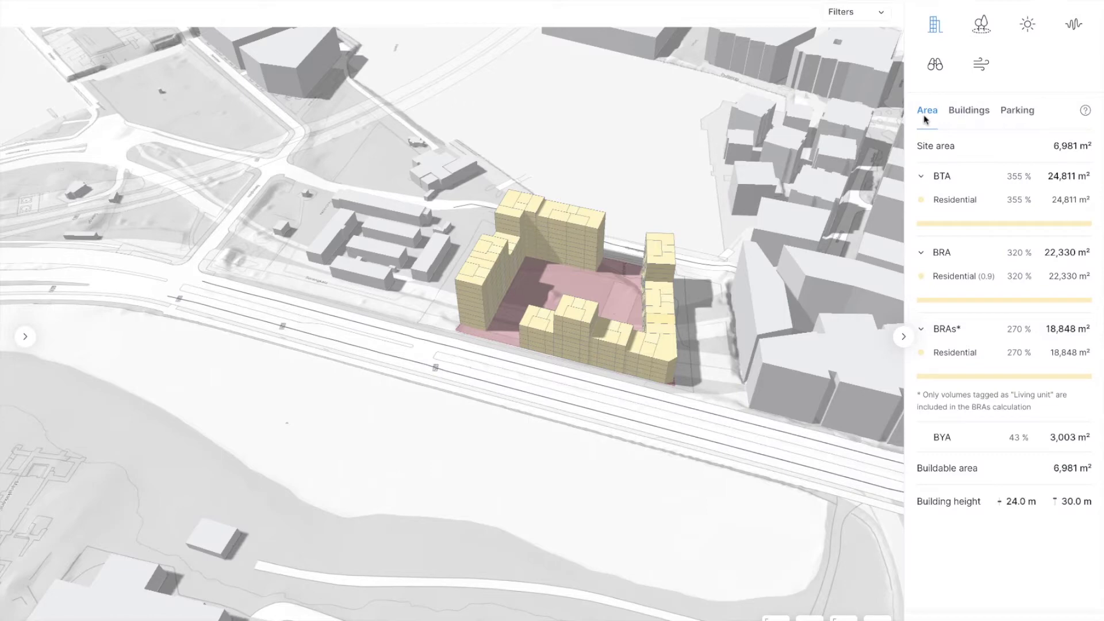
Review building and parking statistics, then run the June 21 sun analysis on the block
left_click(968, 111)
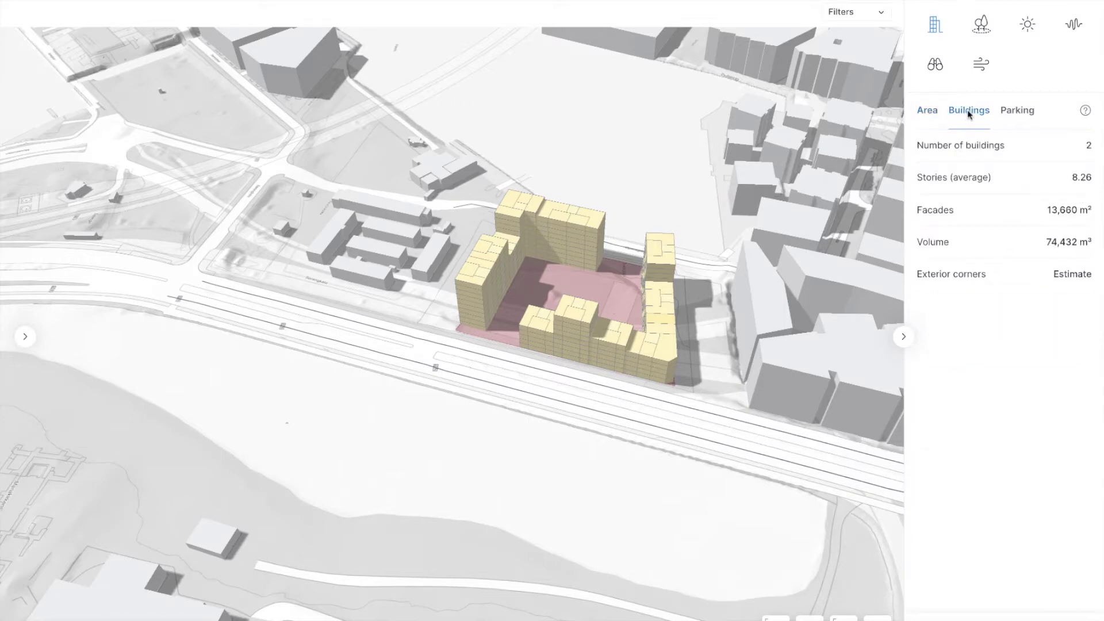
left_click(1017, 110)
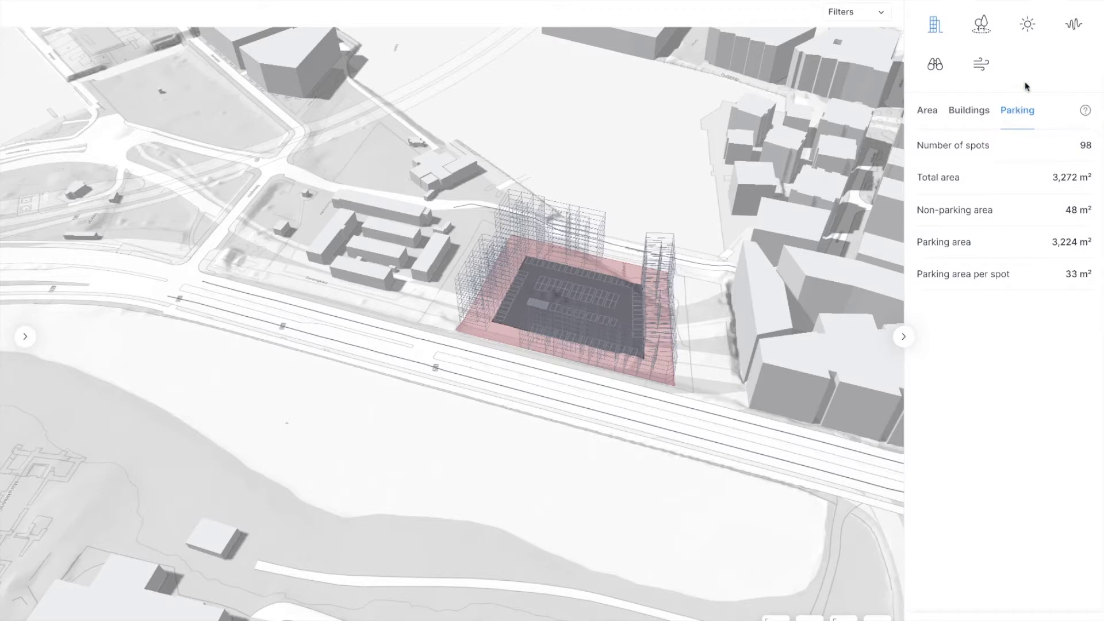
left_click(1026, 27)
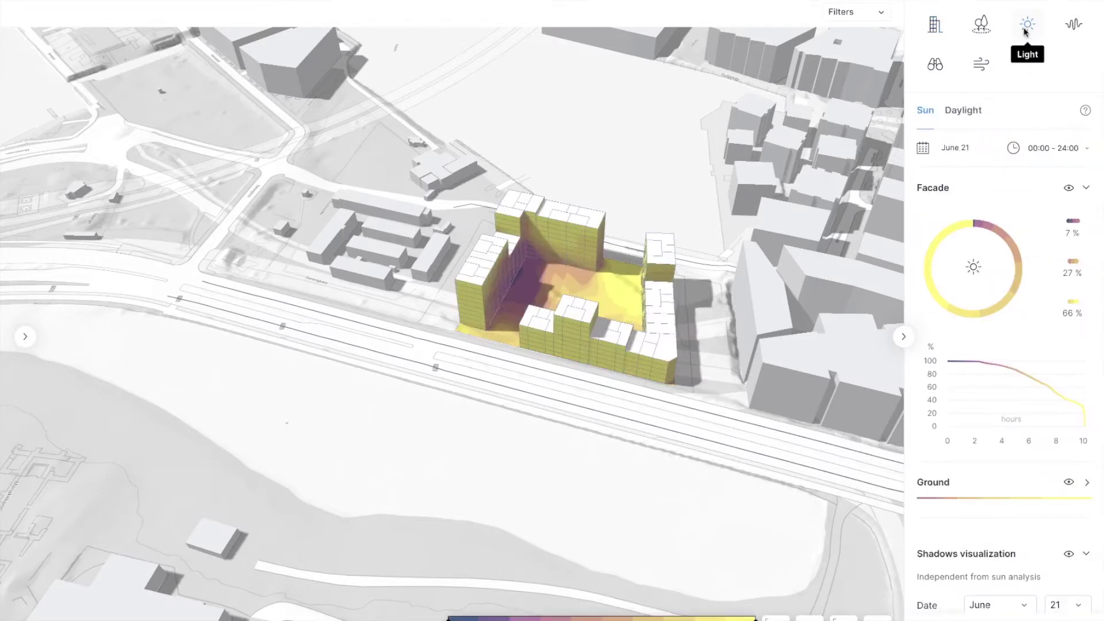
Show the Vertical Sky Component analysis filtered to low-VSC facades, zoomed into the courtyard corner
right_click_drag(768, 258, 431, 246)
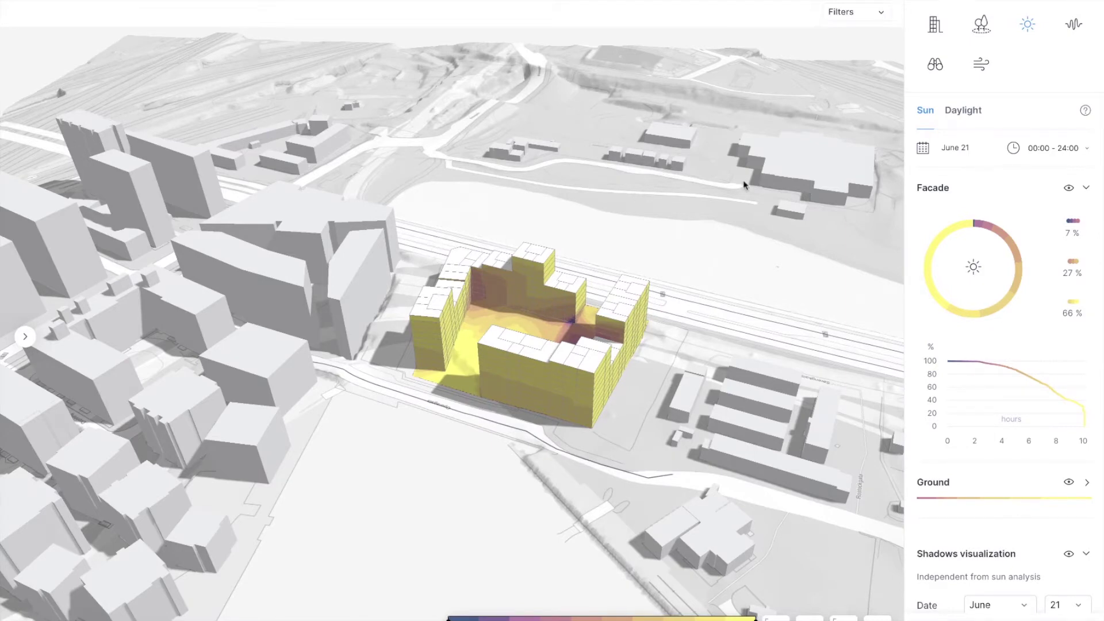
left_click(958, 114)
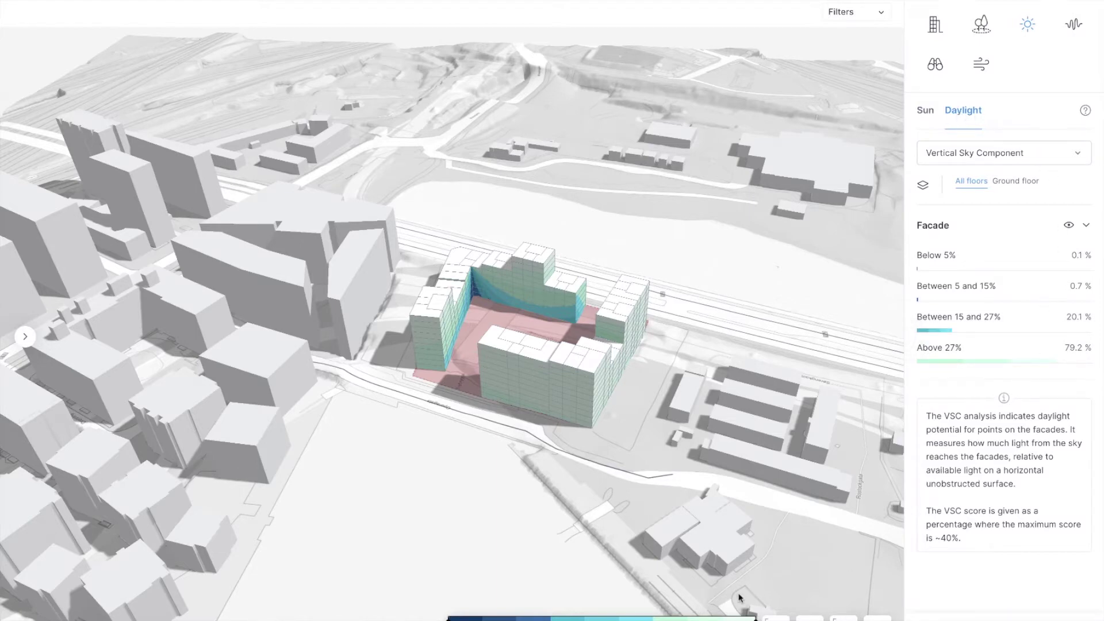
mouse_move(704, 618)
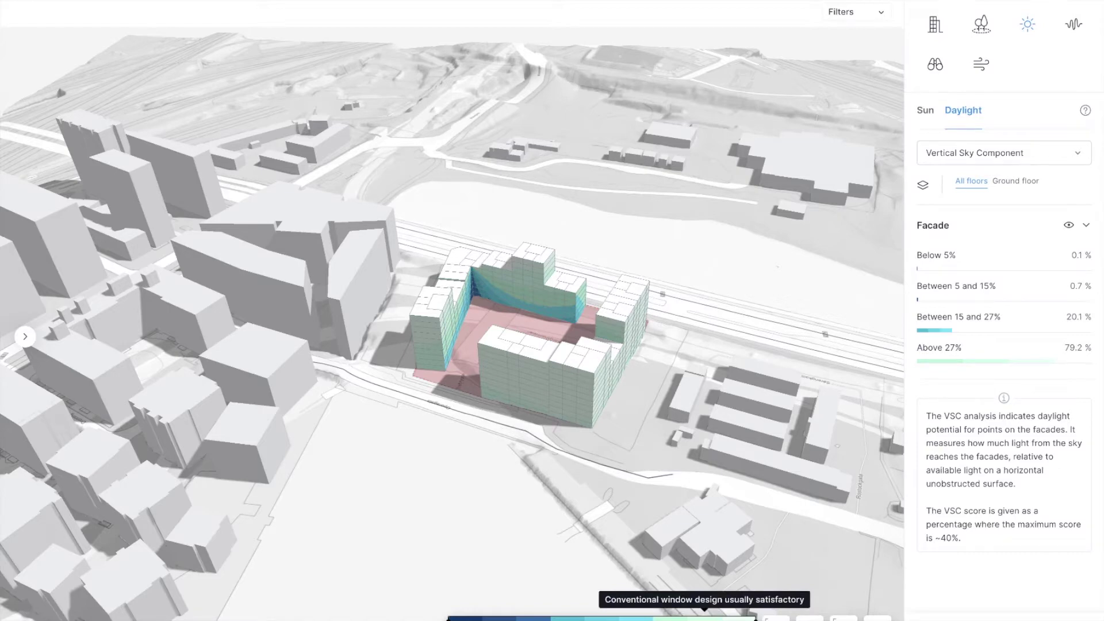
mouse_move(634, 618)
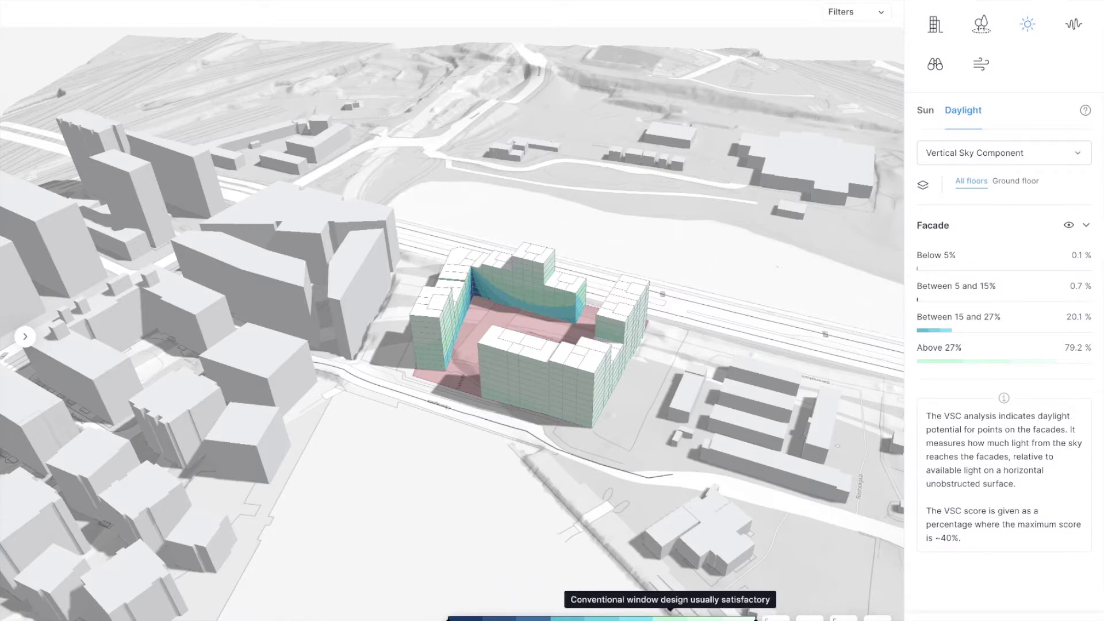
left_click(704, 618)
scroll(536, 313, "up", 5)
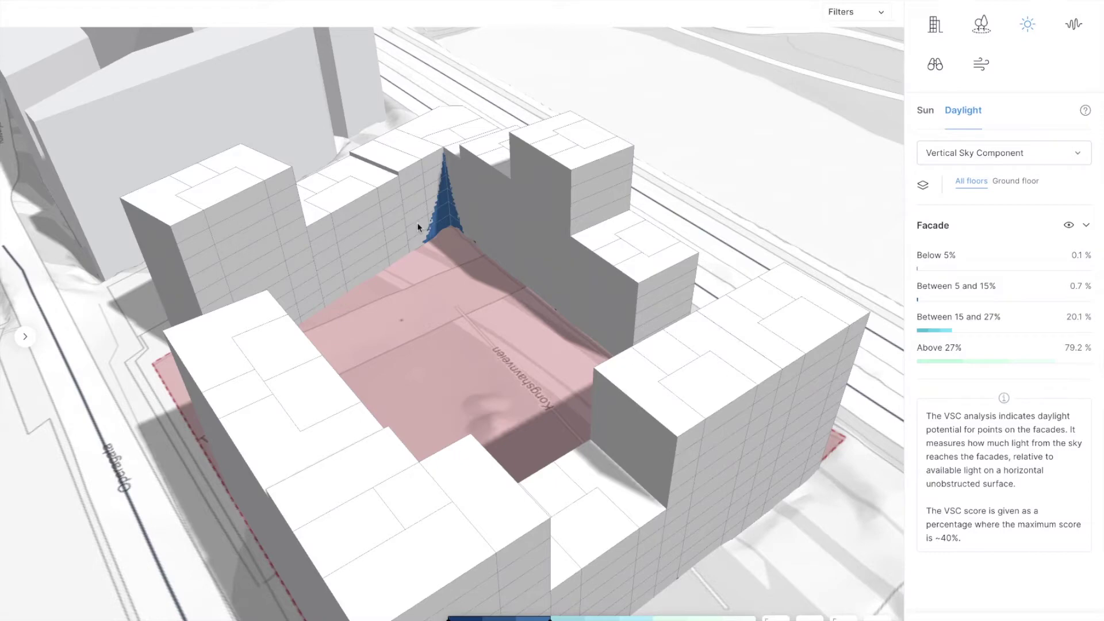
Display the road noise analysis and orbit around the block to inspect the road-facing facades
left_click(1068, 25)
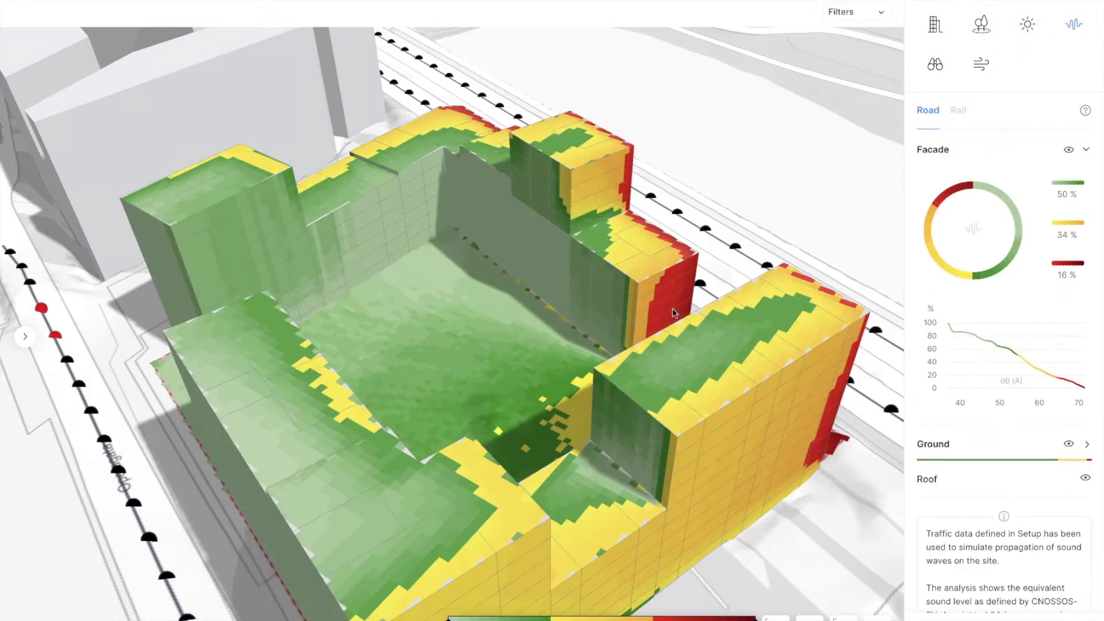
left_click_drag(674, 312, 422, 327)
scroll(411, 317, "down", 3)
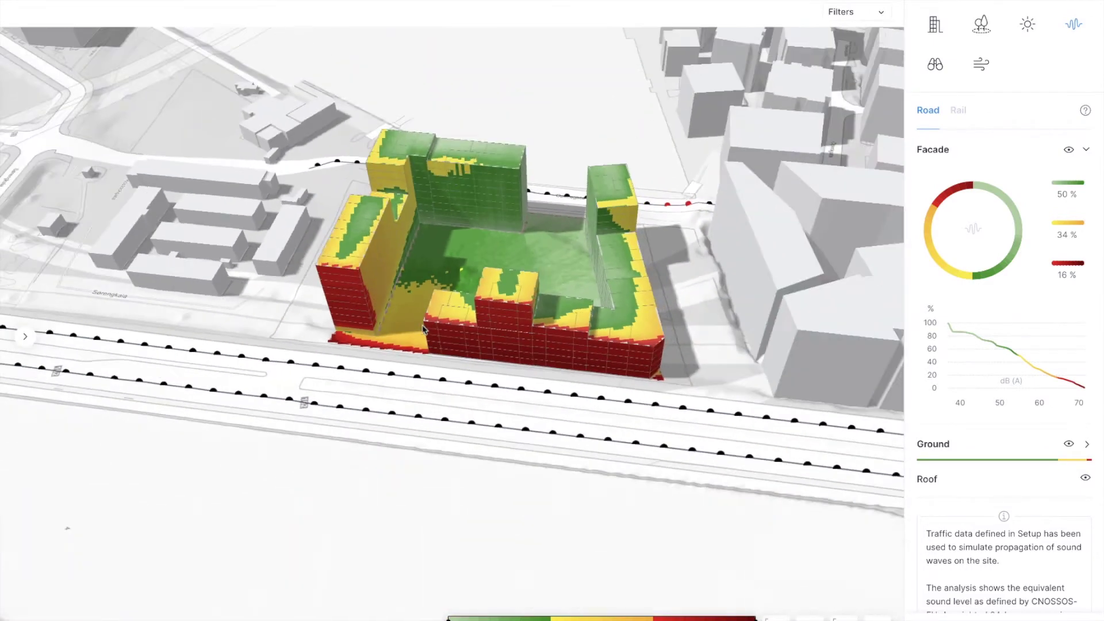
scroll(381, 260, "up", 2)
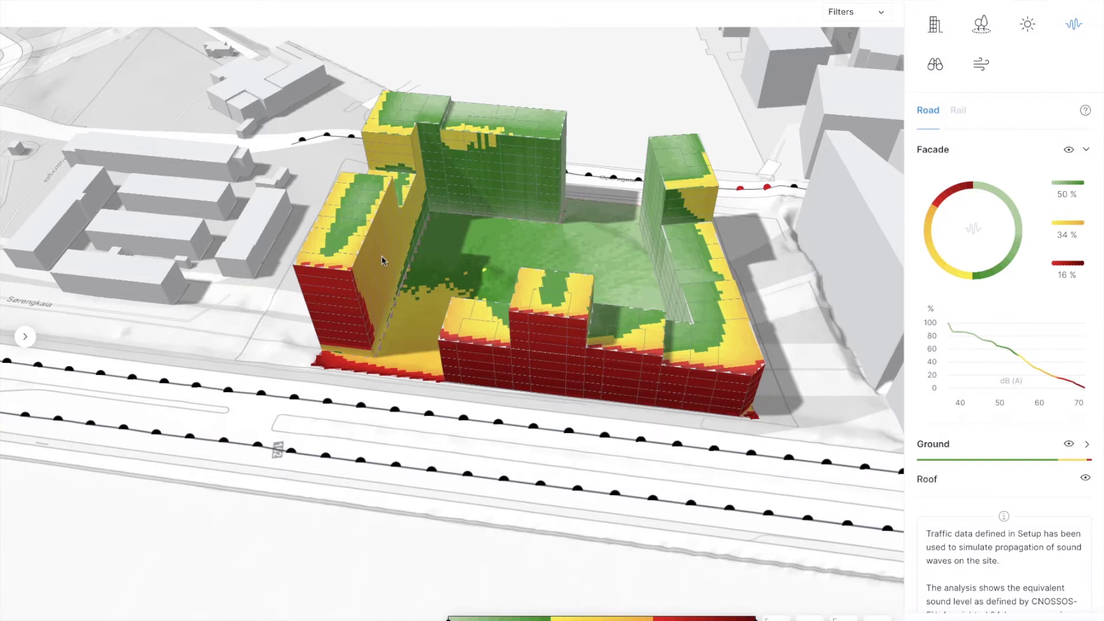
left_click_drag(381, 255, 489, 225)
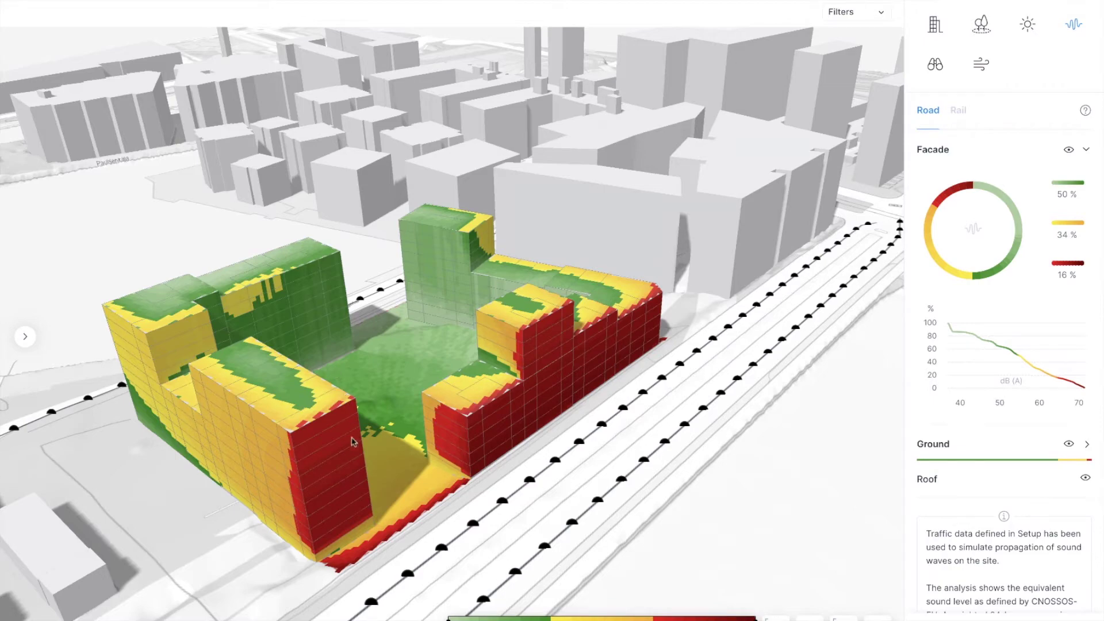
right_click_drag(353, 446, 229, 474)
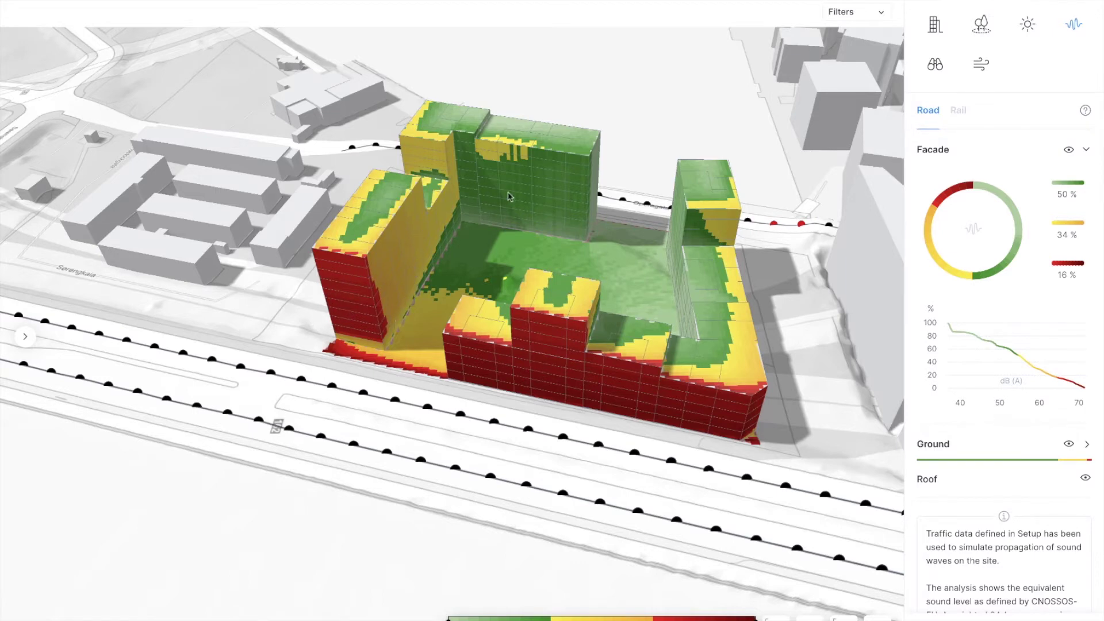
right_click_drag(625, 240, 636, 168)
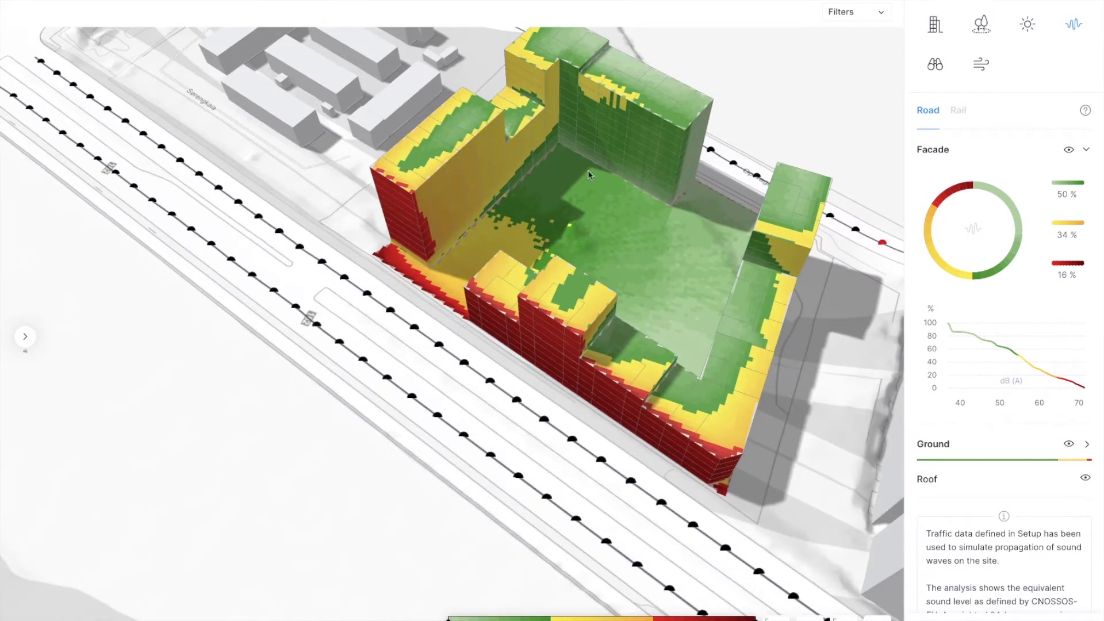
Run the view analysis and show the count of units seeing the water (284)
left_click(934, 64)
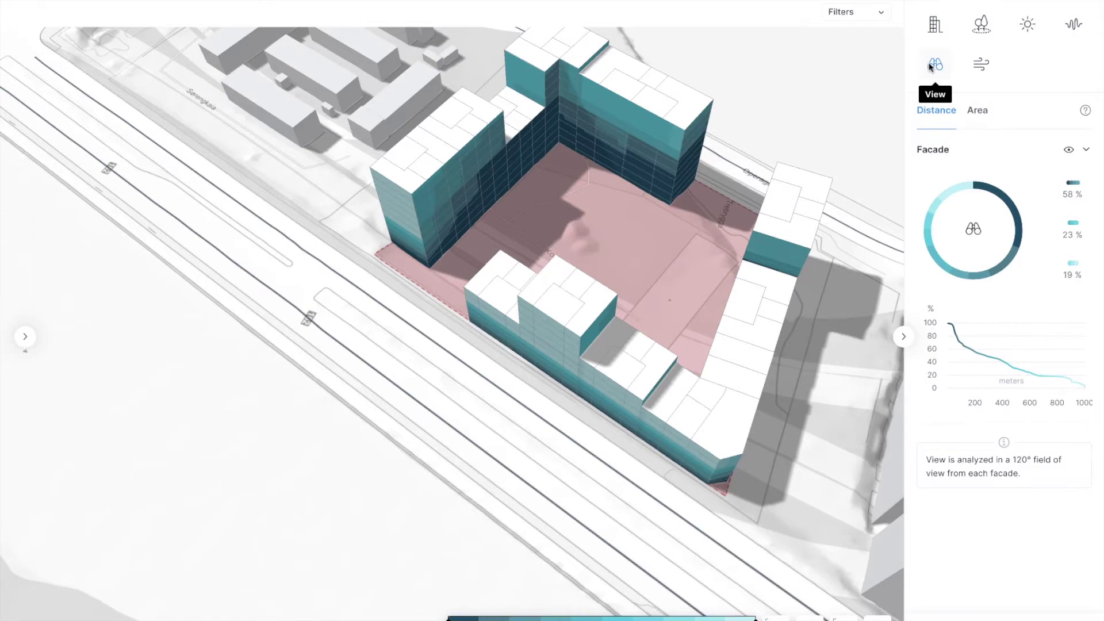
right_click_drag(817, 180, 513, 130)
scroll(514, 129, "down", 3)
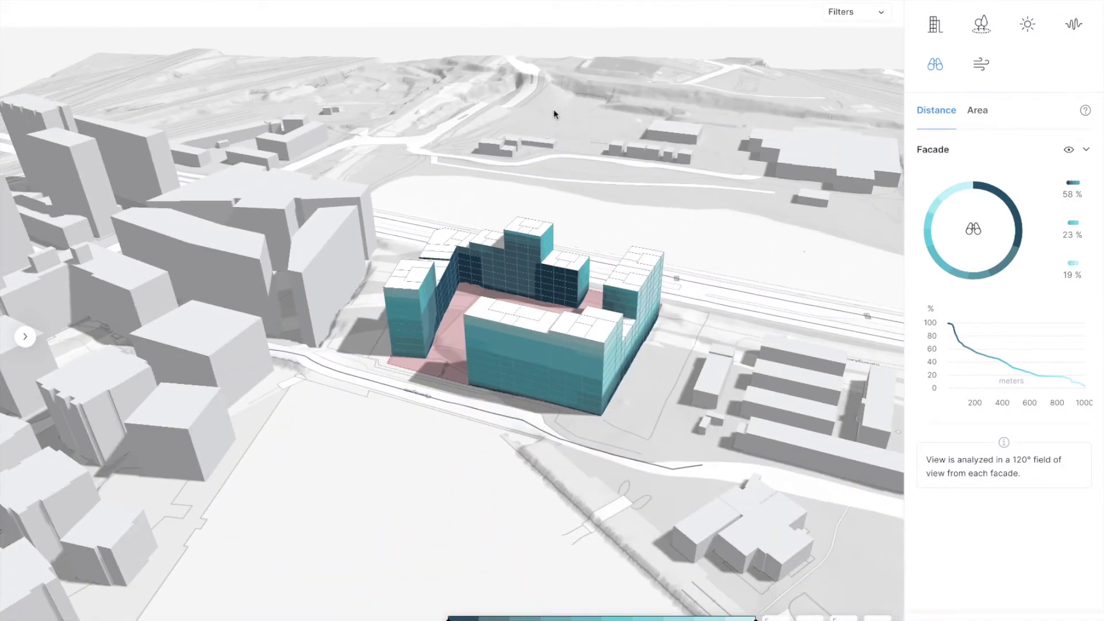
left_click(970, 109)
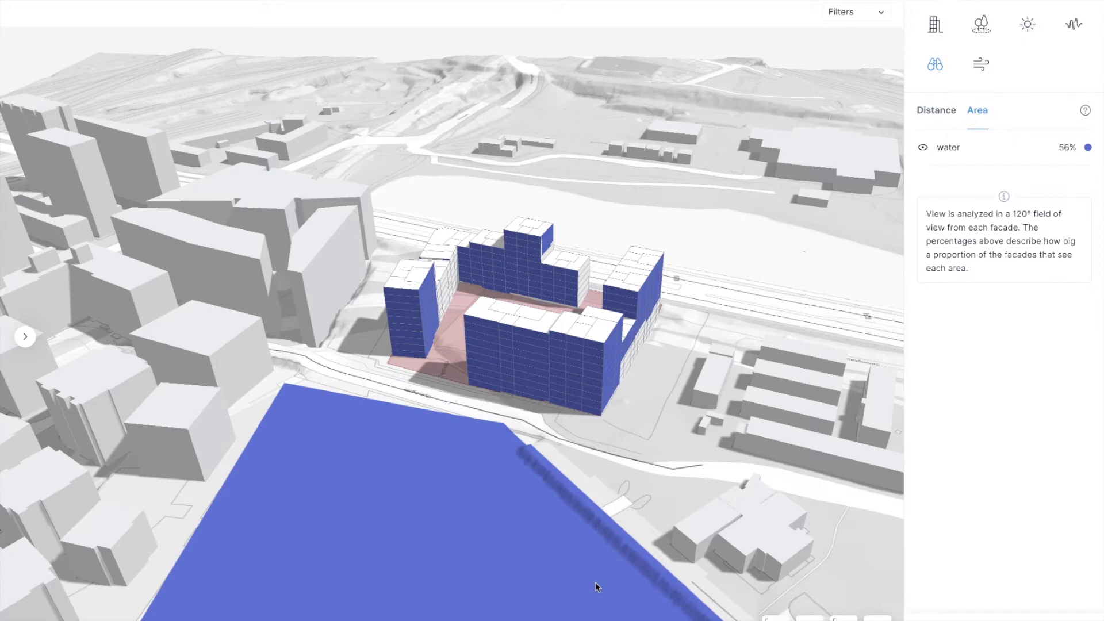
left_click(1058, 617)
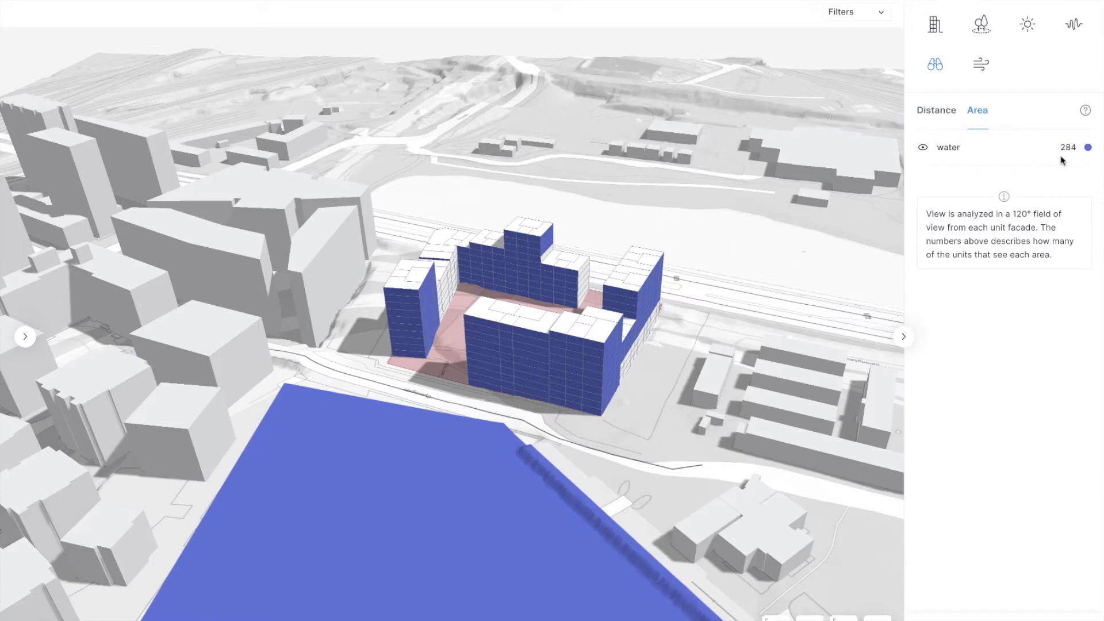
scroll(437, 286, "up", 3)
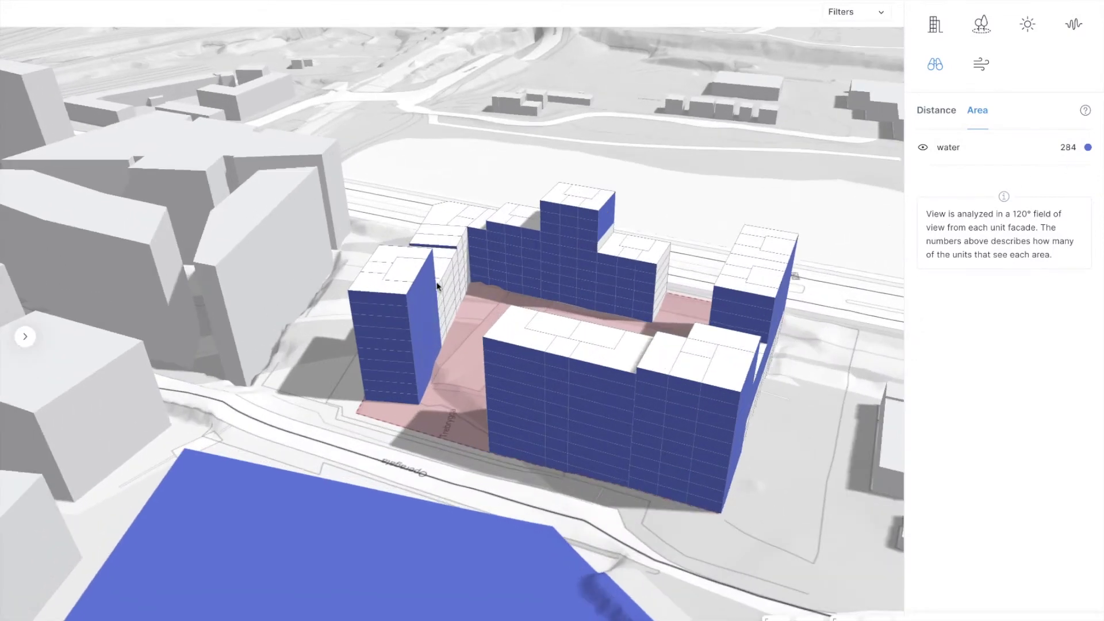
mouse_move(449, 291)
right_mouse_down()
mouse_move(517, 285)
mouse_move(456, 292)
right_mouse_up()
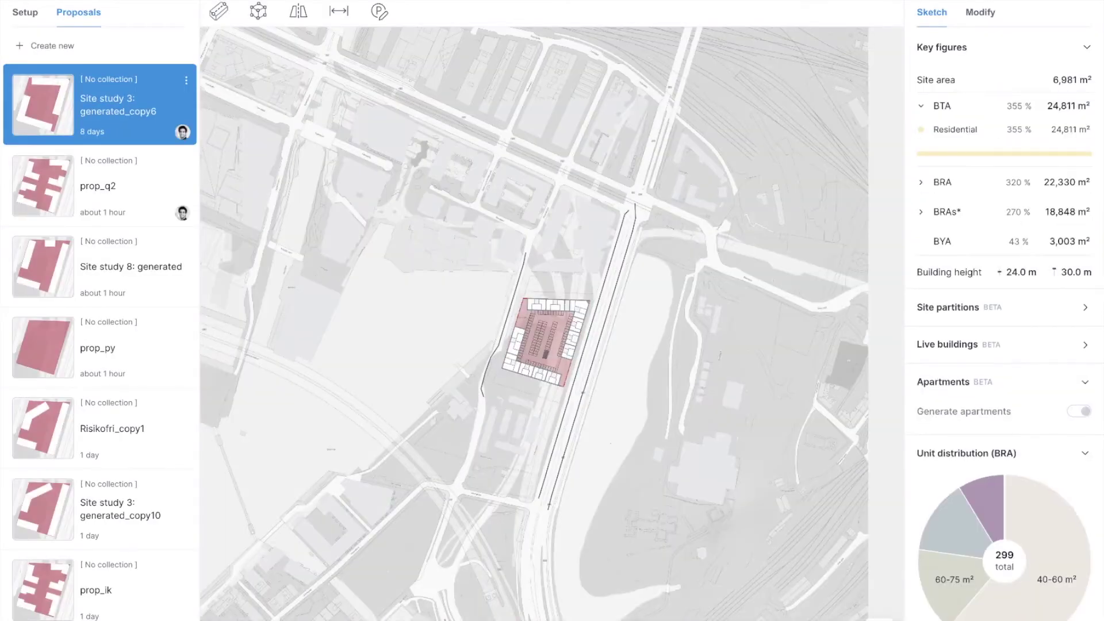
Duplicate the proposal and open the copy, Site study 3: generated_copy11
left_click(186, 81)
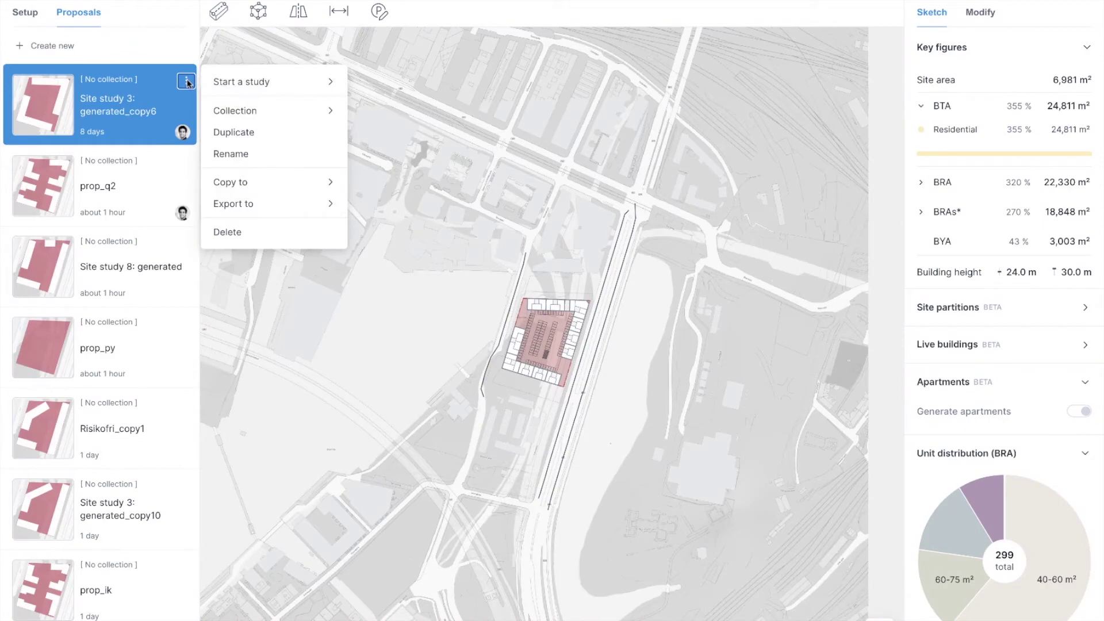
left_click(224, 128)
left_click(150, 168)
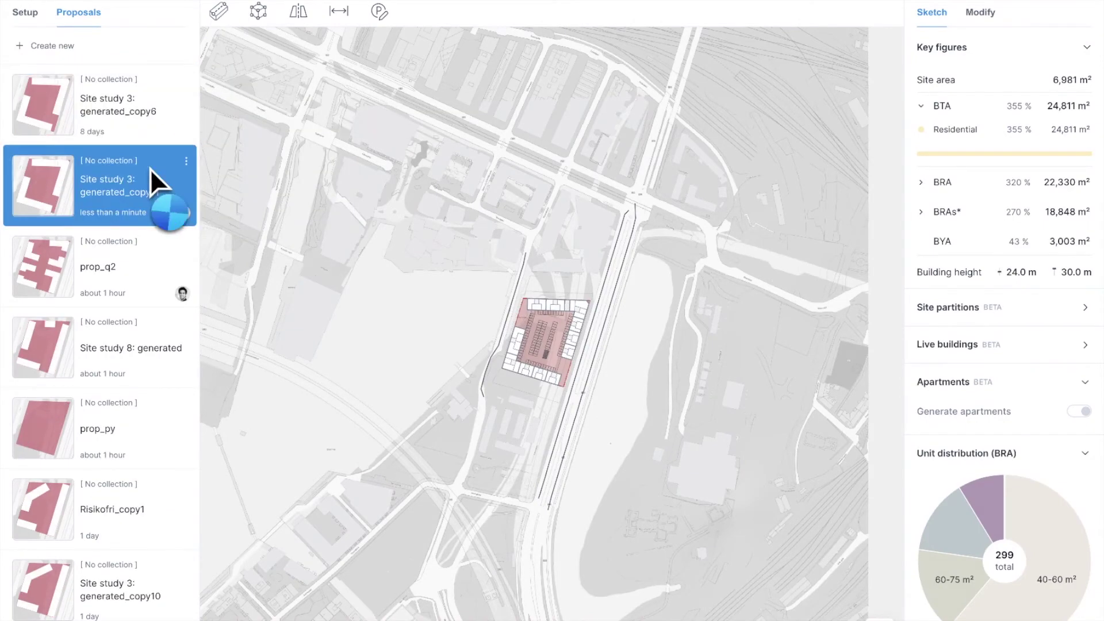
Remove the courtyard building's top-right corner segment, cutting BTA to 22,596 m²
scroll(525, 362, "up", 2)
scroll(525, 363, "up", 3)
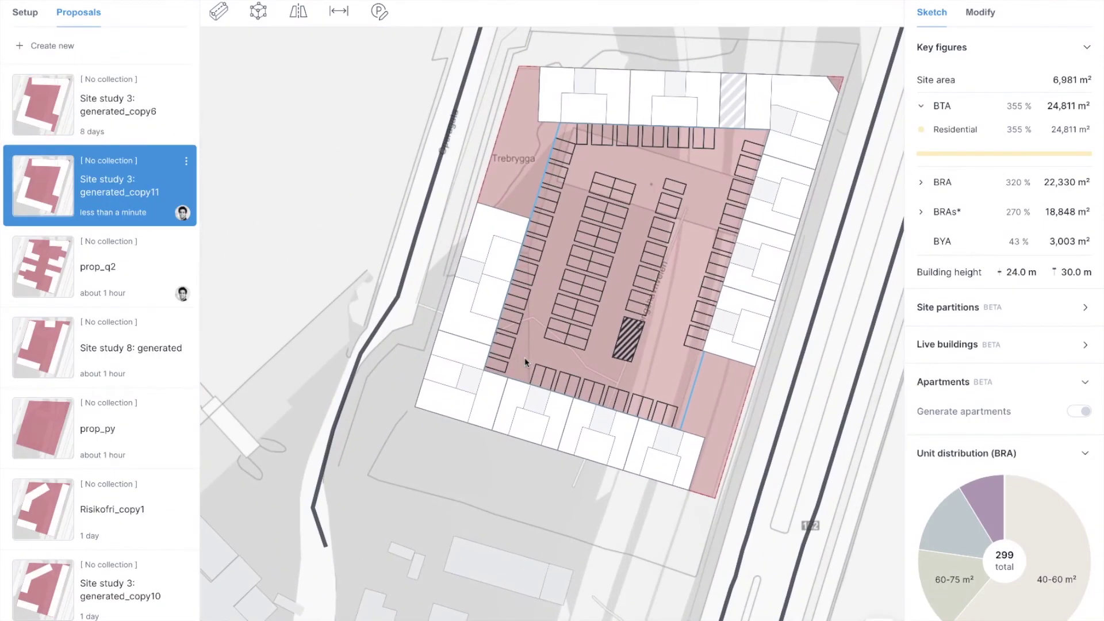
left_click(787, 143)
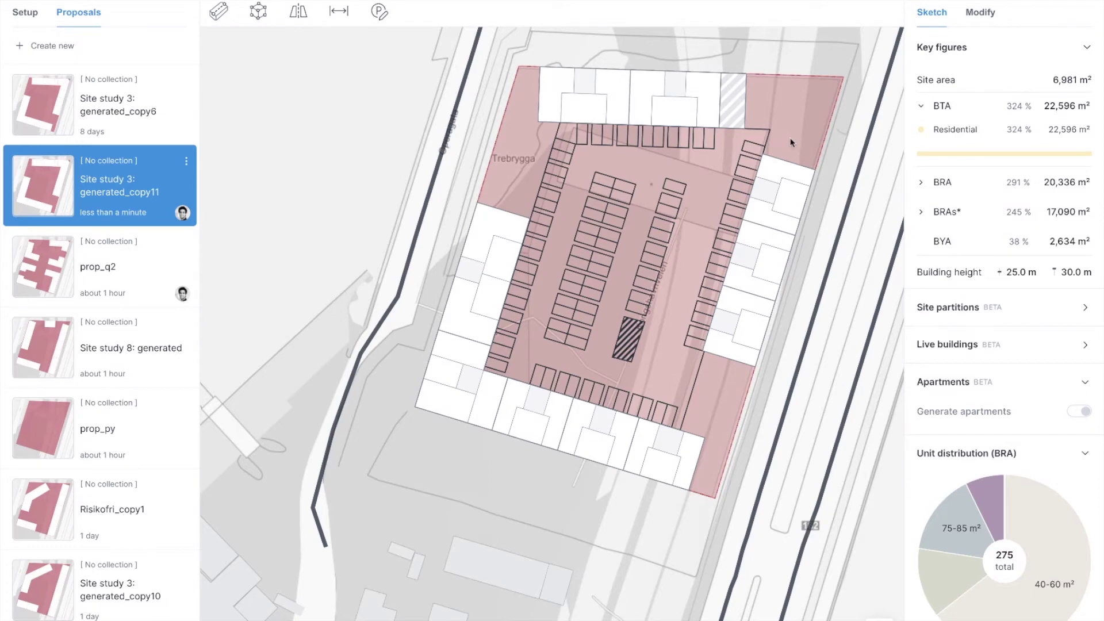
Stretch the right wing to the top corner at 99.4 m and shorten the bottom wing to 42 m
left_click_drag(789, 163, 811, 87)
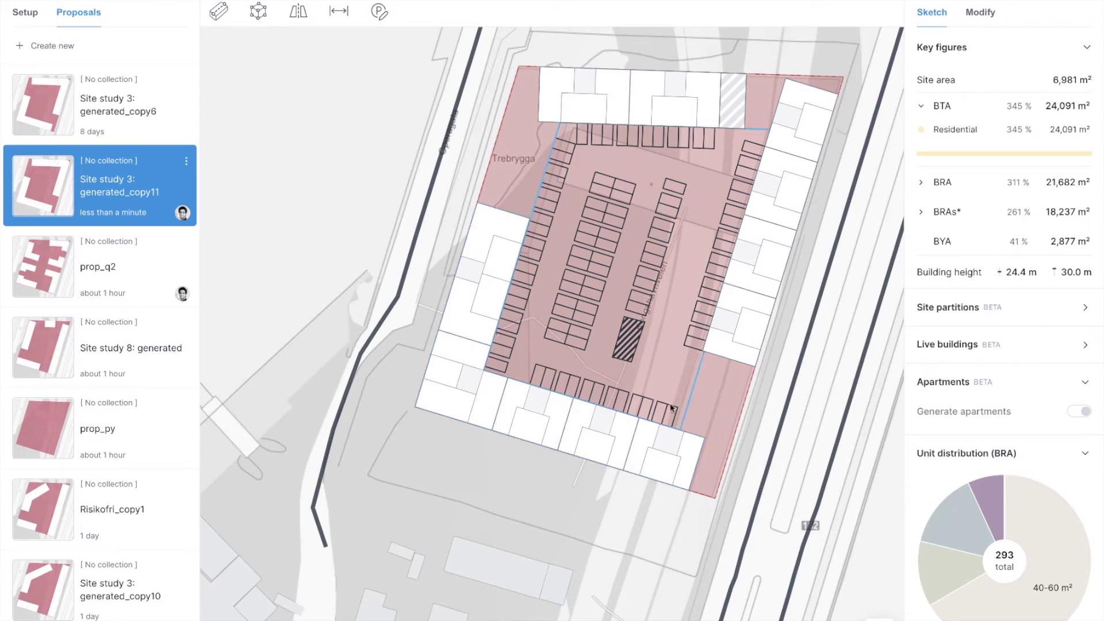
left_click_drag(696, 462, 617, 447)
left_click_drag(730, 360, 695, 493)
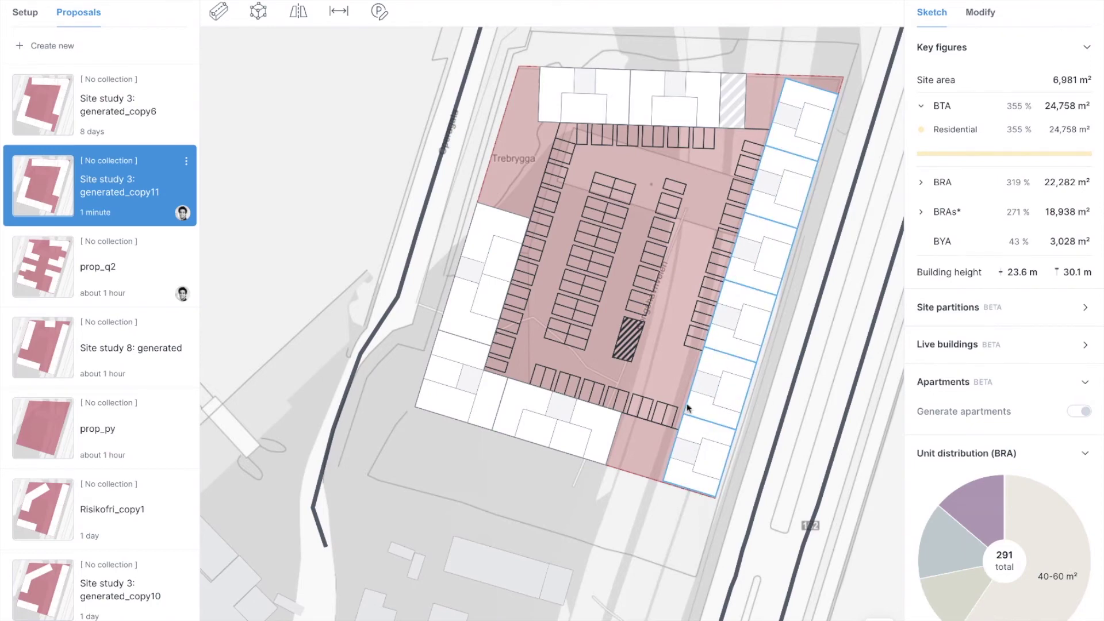
left_click(717, 362)
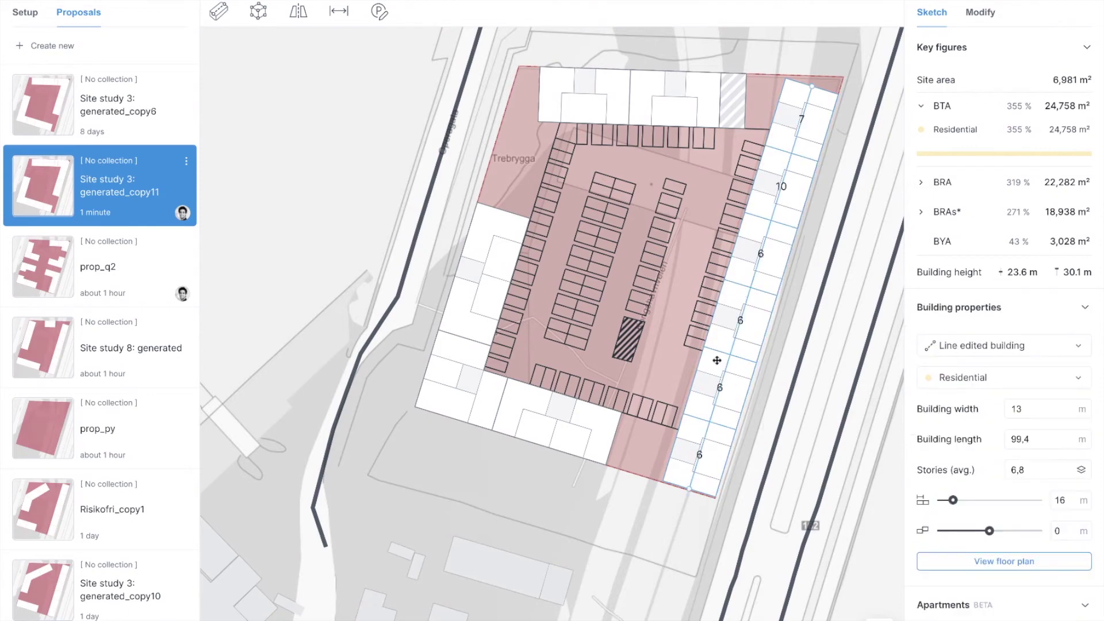
scroll(1027, 580, "down", 4)
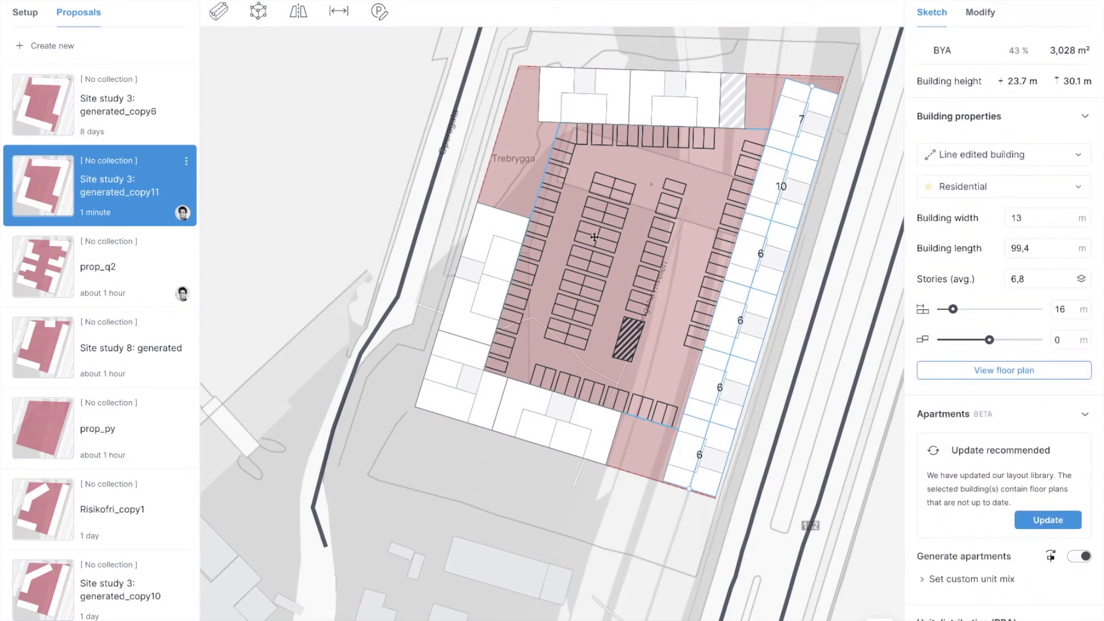
Lengthen the left wing to the top-left corner and shorten the top and bottom buildings
left_click_drag(507, 213, 512, 183)
left_click_drag(736, 104, 689, 107)
left_click_drag(621, 431, 601, 430)
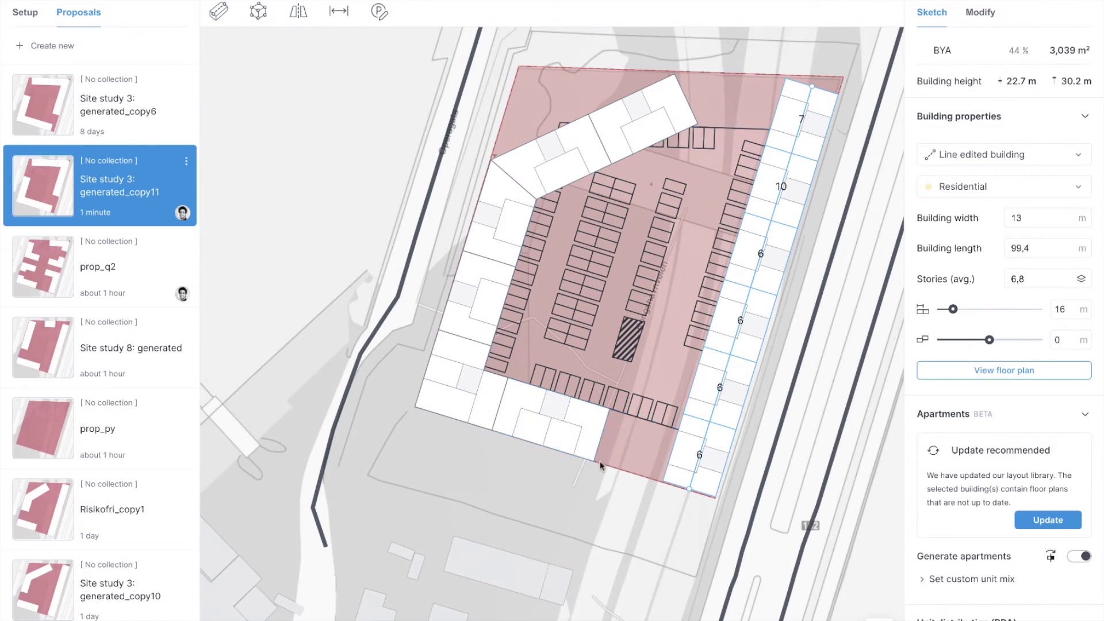
Flip the apartment layout of the left L-shaped building
left_click(612, 477)
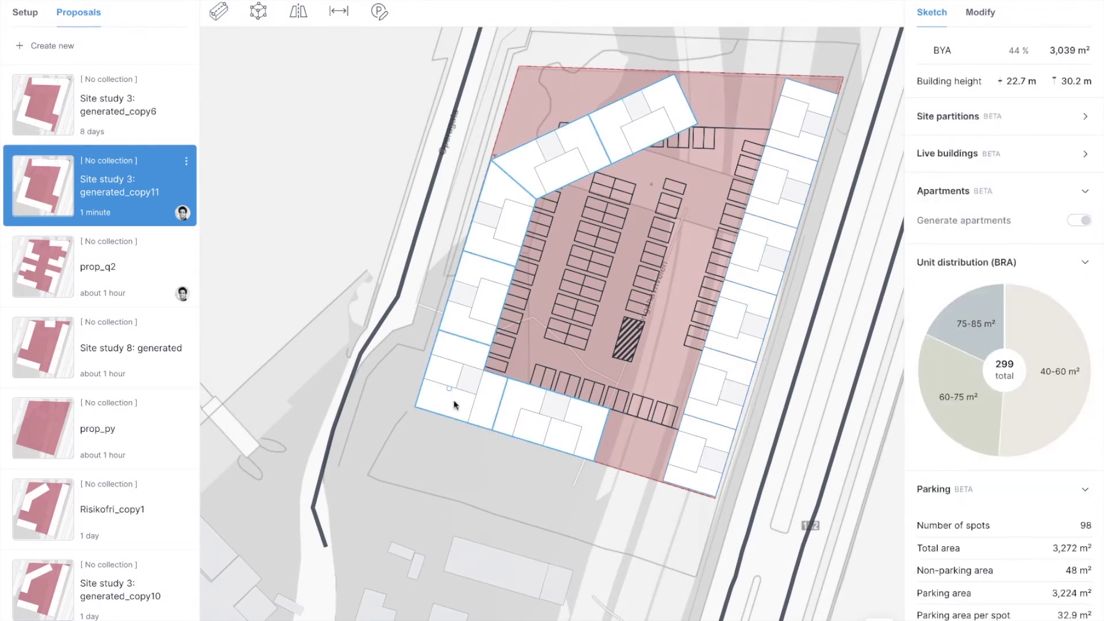
left_click(454, 402)
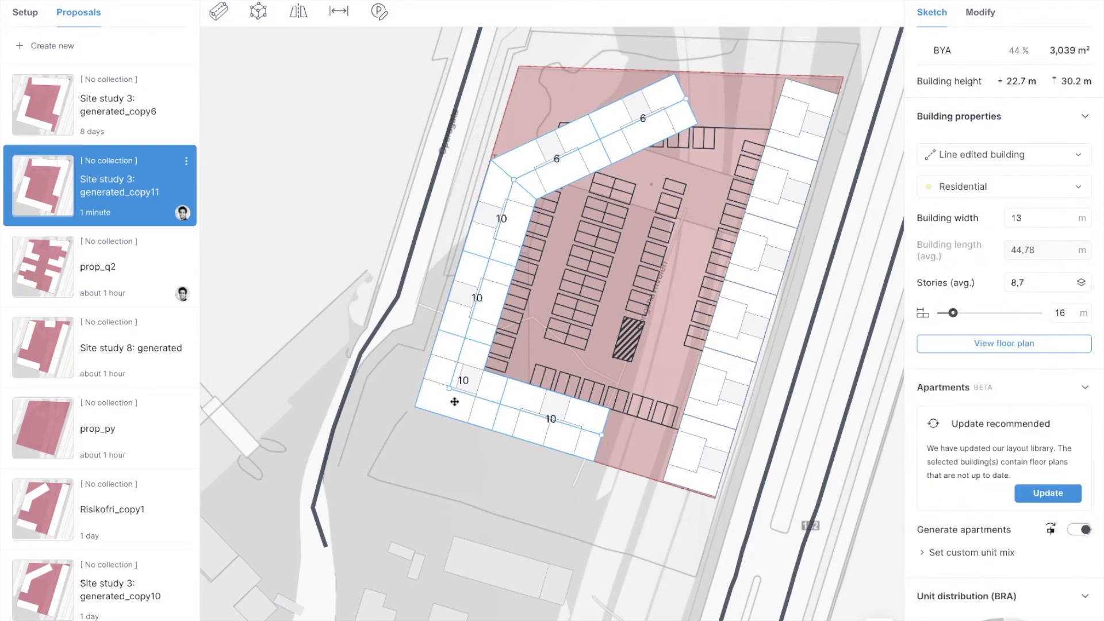
left_click(481, 415)
left_click(1048, 528)
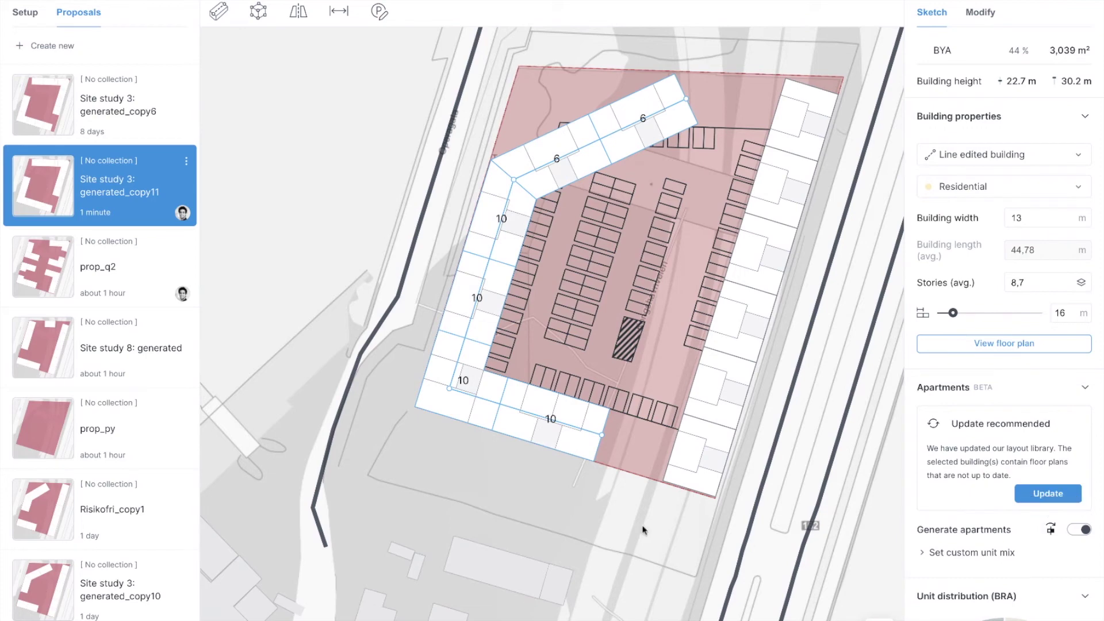
Delete the lower-left building and extend the bottom building to the site's left corner
left_click(557, 507)
left_click(461, 399)
key("Delete")
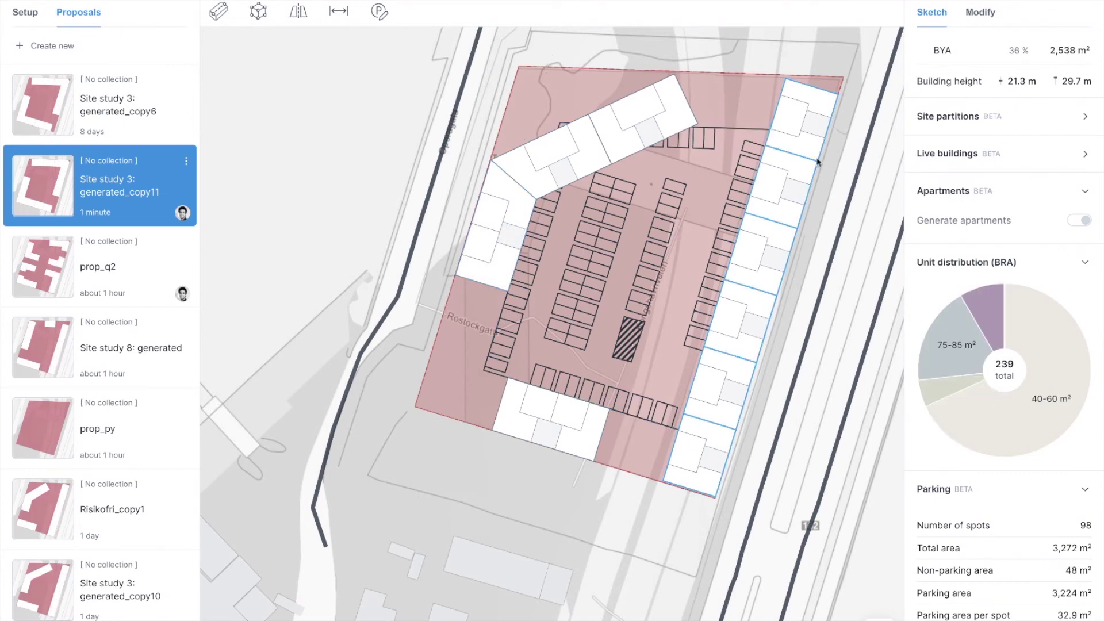
left_click_drag(499, 406, 424, 389)
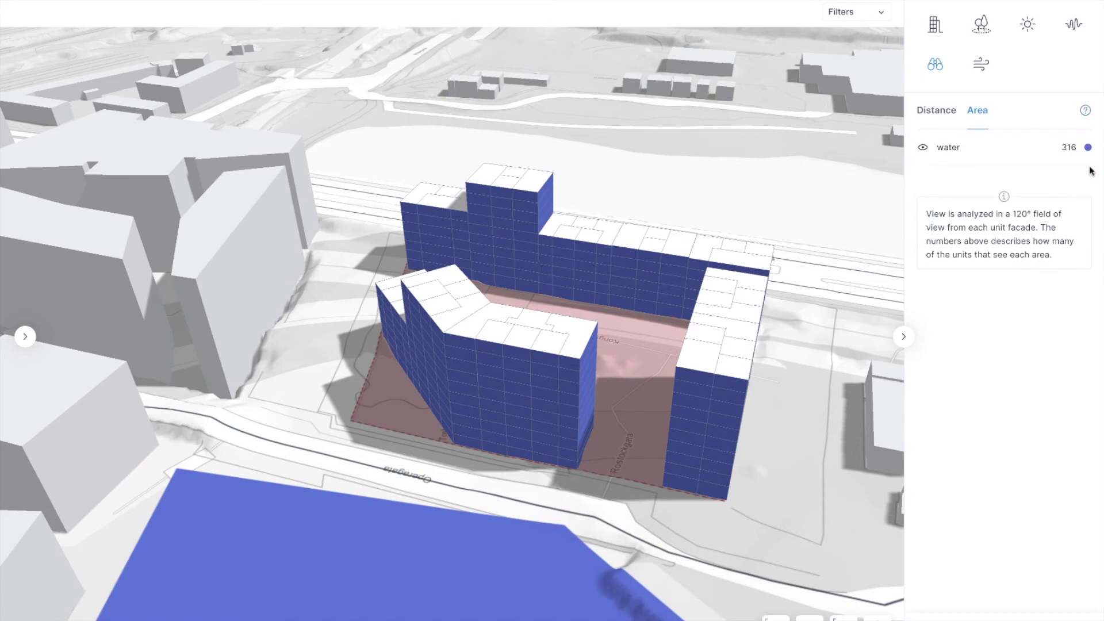
Check the daylight VSC analysis around the block, then show road noise with 64% green facades
left_click(1027, 23)
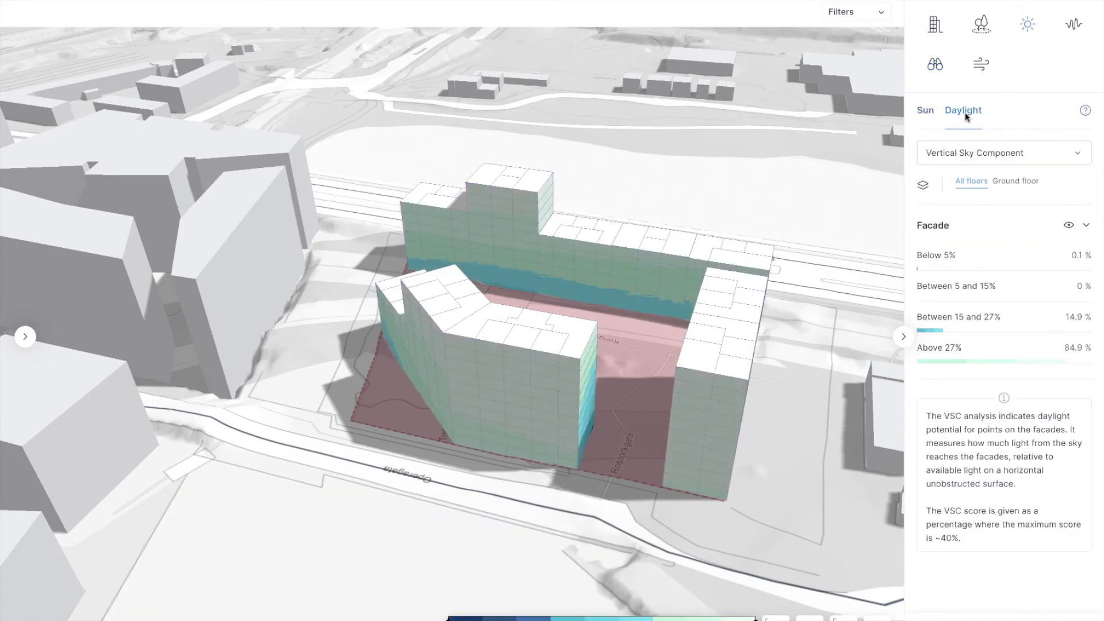
right_click_drag(834, 243, 365, 298)
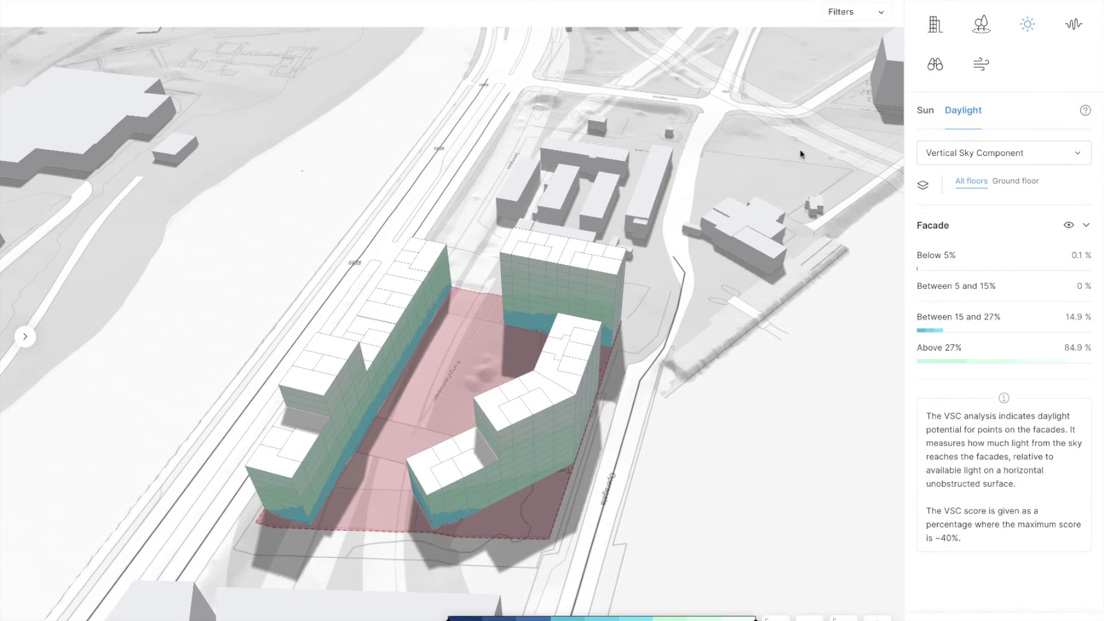
left_click(1070, 23)
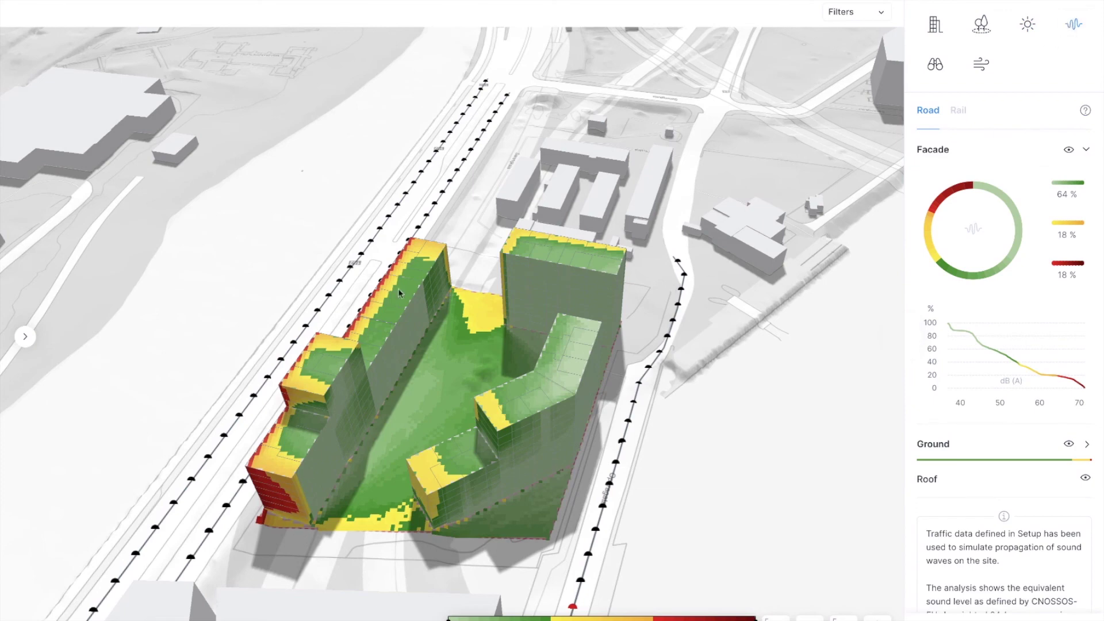
Orbit and pan to the block's railway side to inspect its red noise facades
right_click_drag(587, 299, 220, 311)
left_click_drag(648, 387, 546, 353)
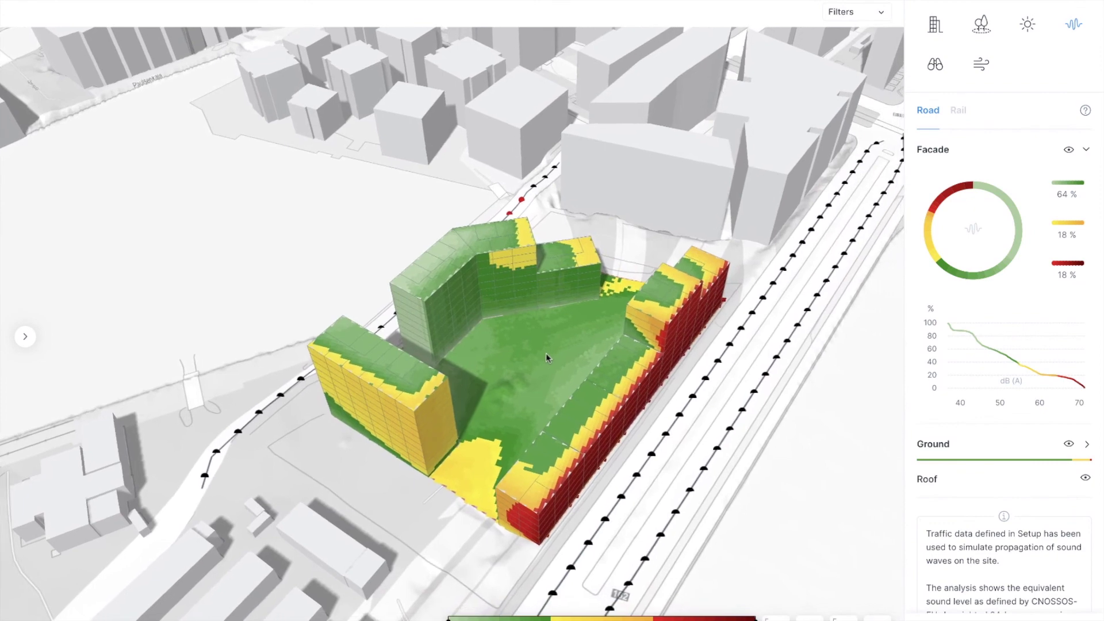